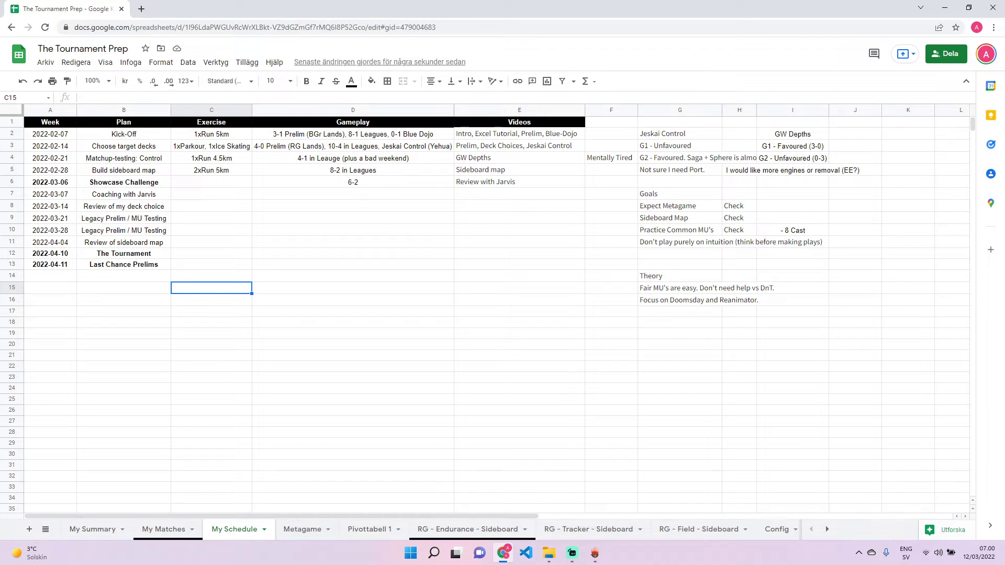
Step: Open the My Matches sheet and select the 2022-03-06 Showcase entries in the Event column, C23:C30
{"action": "left_click", "coordinate": [167, 529]}
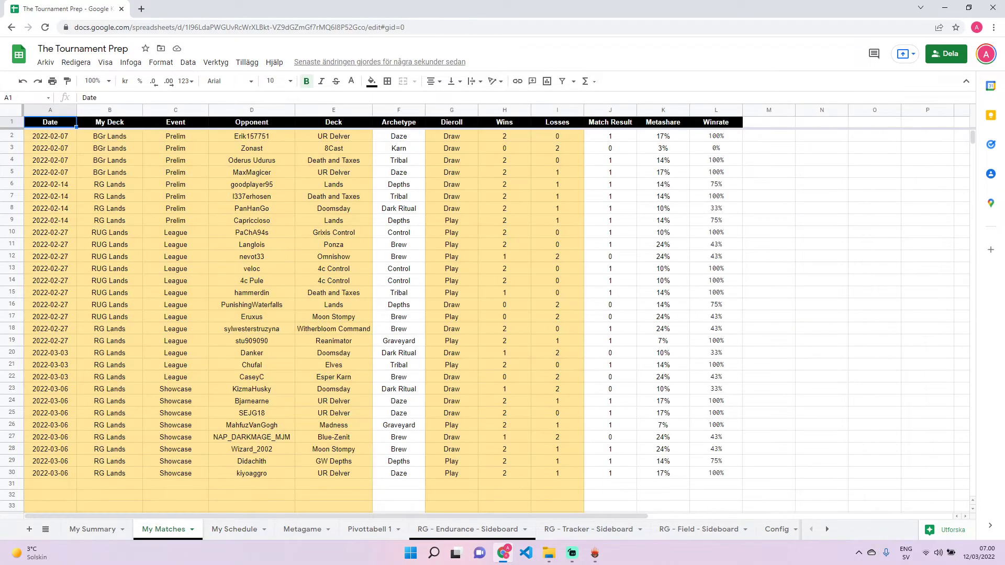
{"action": "scroll", "coordinate": [367, 314], "scroll_direction": "down", "scroll_amount": 1}
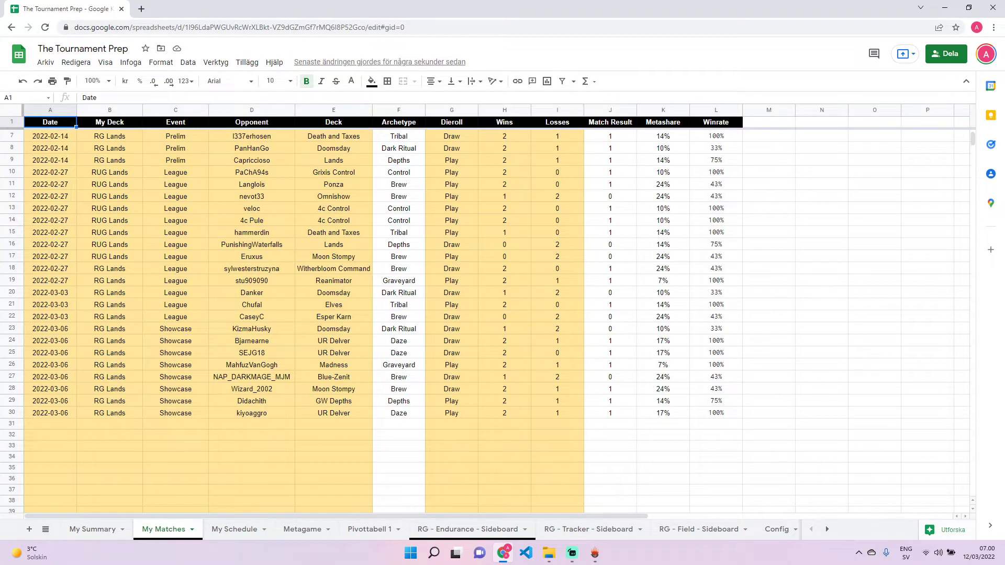
{"action": "left_click", "coordinate": [176, 329]}
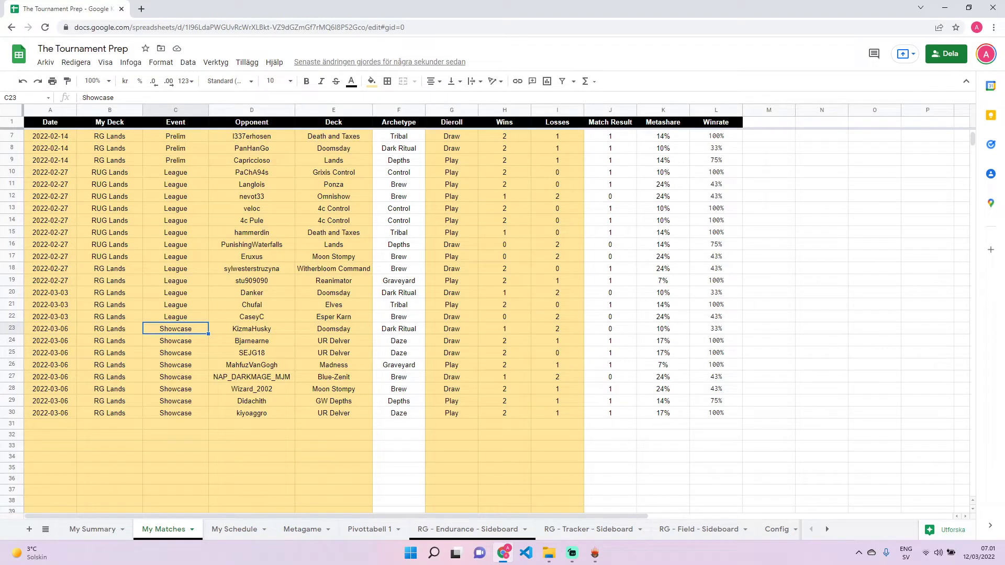
{"action": "key", "text": "Down"}
{"action": "key", "text": "Down"}
{"action": "key", "text": "Up"}
{"action": "key", "text": "Up"}
{"action": "key", "text": "shift+Down"}
{"action": "key", "text": "shift+Down"}
{"action": "key", "text": "shift+Down"}
{"action": "key", "text": "shift+Down"}
{"action": "key", "text": "shift+Down"}
{"action": "key", "text": "shift+Down"}
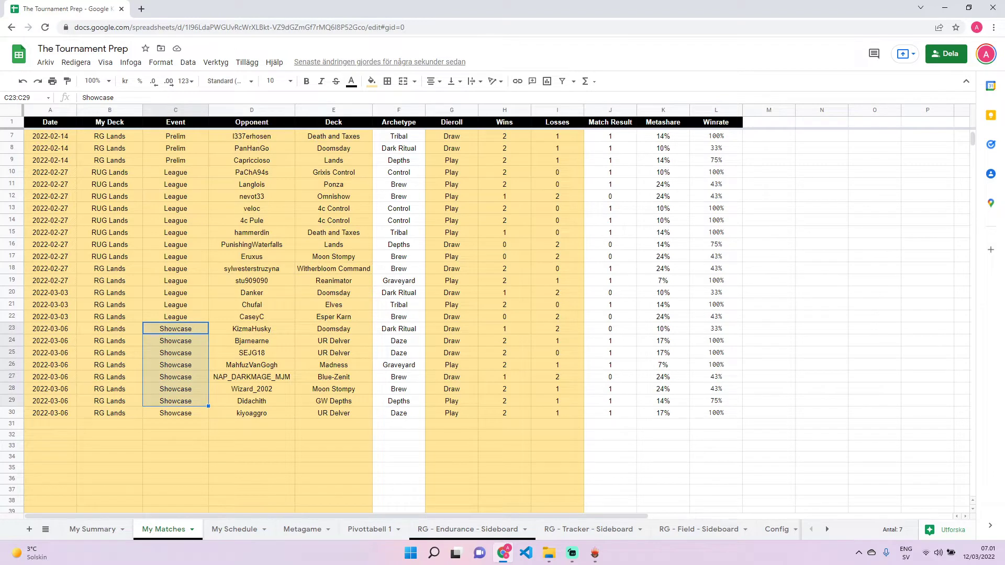
{"action": "key", "text": "shift+Down"}
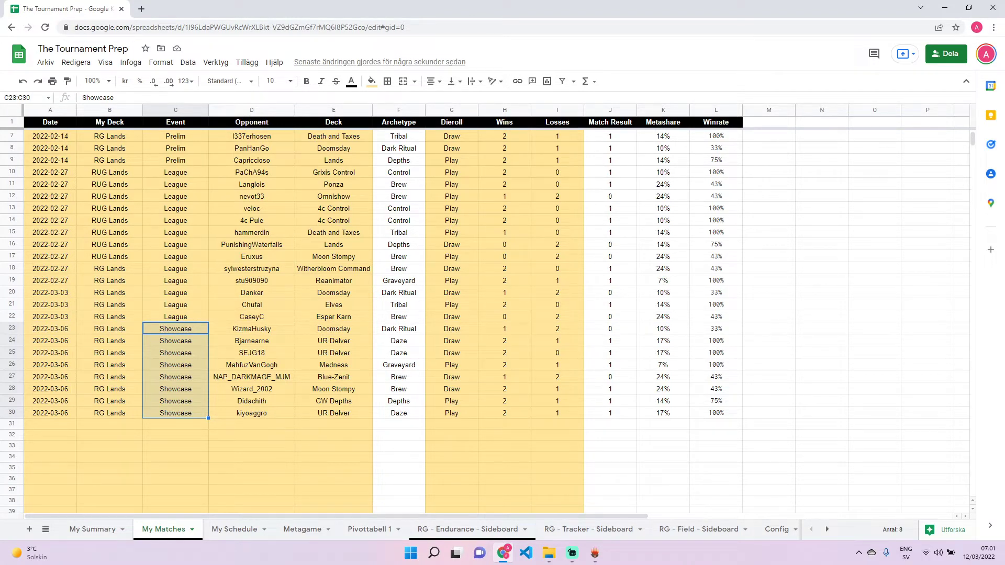
Step: Examine the opponents' decks in the 2022-03-06 Showcase matches, going through the Deck column from row 23 to row 29
{"action": "key", "text": "Down"}
{"action": "key", "text": "Right"}
{"action": "key", "text": "Right"}
{"action": "key", "text": "Down"}
{"action": "key", "text": "Down"}
{"action": "key", "text": "Down"}
{"action": "key", "text": "Down"}
{"action": "key", "text": "Down"}
{"action": "key", "text": "Down"}
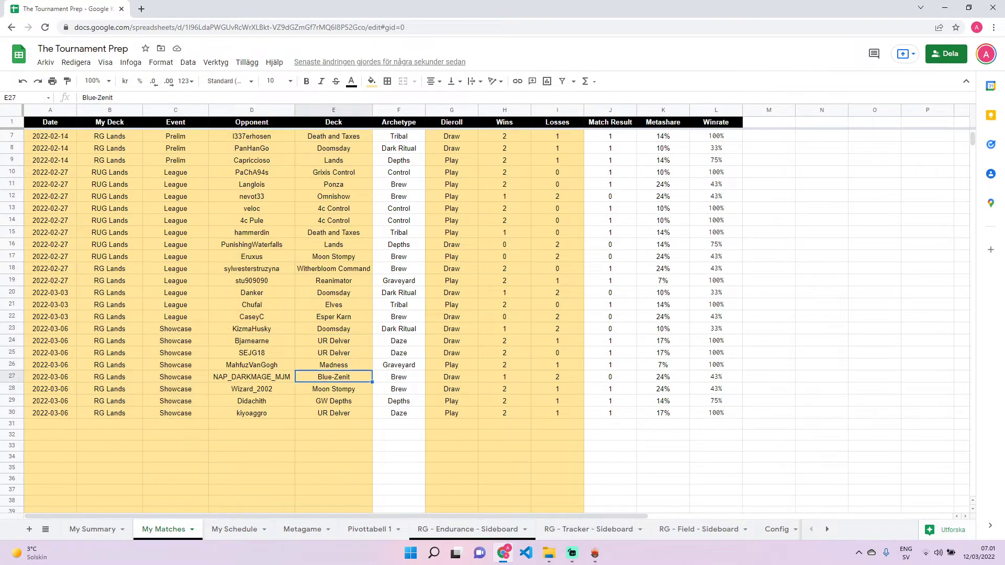
{"action": "key", "text": "Up"}
{"action": "key", "text": "Up"}
{"action": "key", "text": "Up"}
{"action": "key", "text": "Up"}
{"action": "key", "text": "Up"}
{"action": "key", "text": "Up"}
{"action": "key", "text": "Up"}
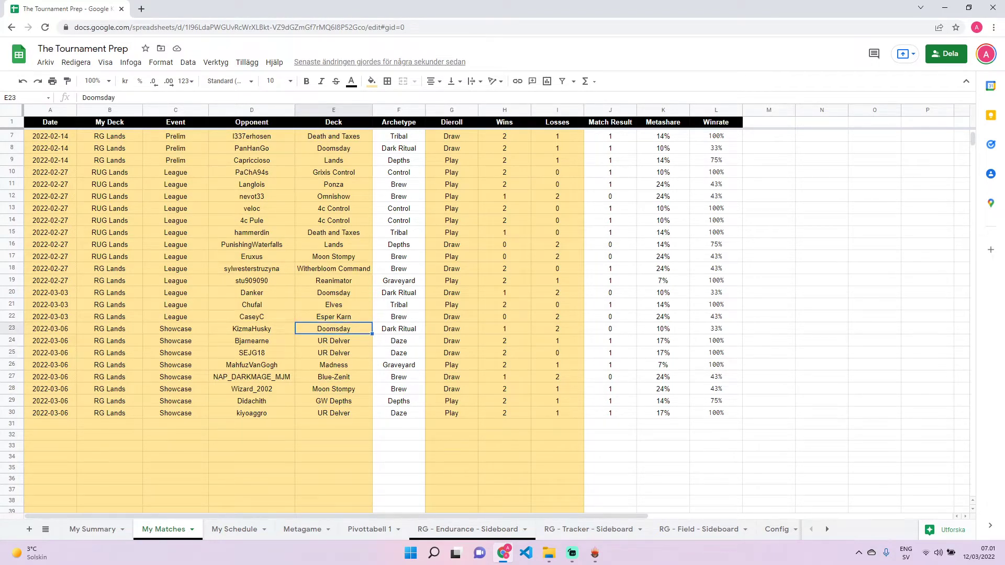
{"action": "key", "text": "Down"}
{"action": "key", "text": "Down"}
{"action": "key", "text": "Down"}
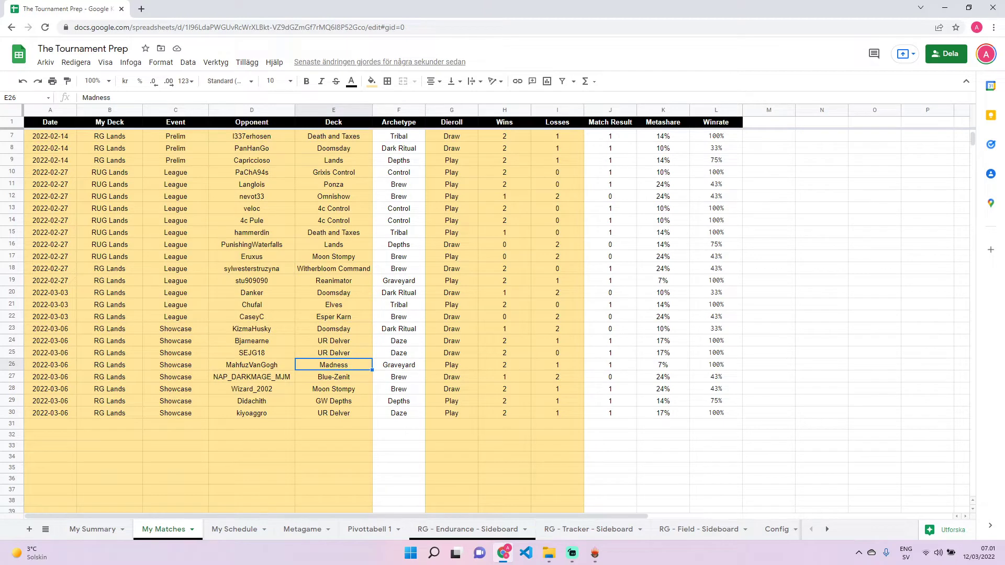
{"action": "key", "text": "Down"}
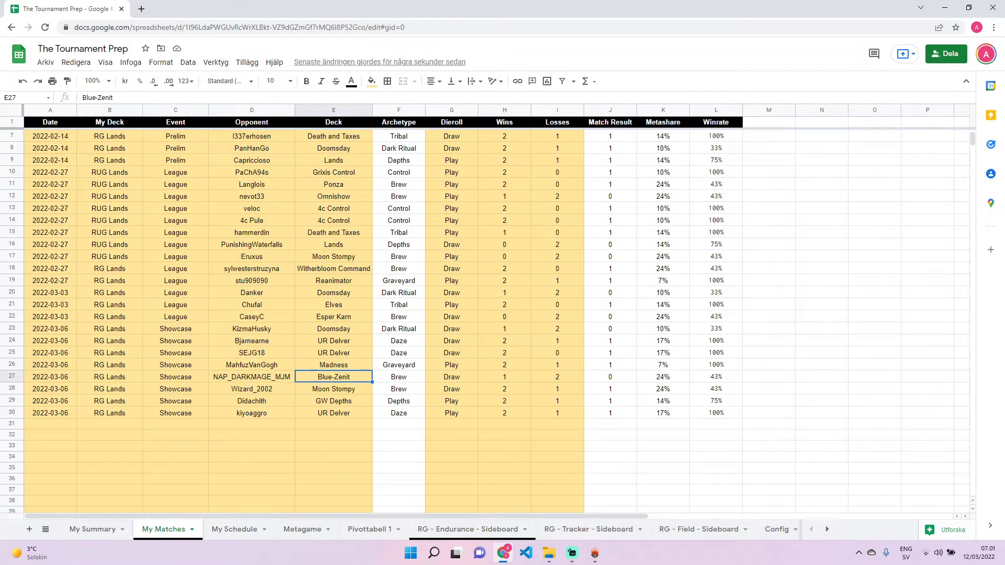
{"action": "key", "text": "Down"}
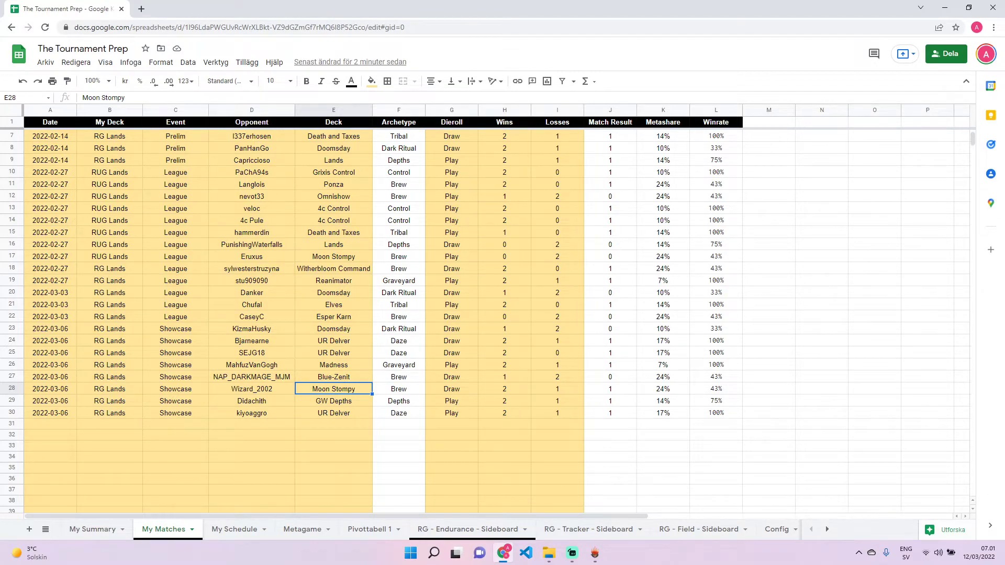
{"action": "left_click", "coordinate": [334, 401]}
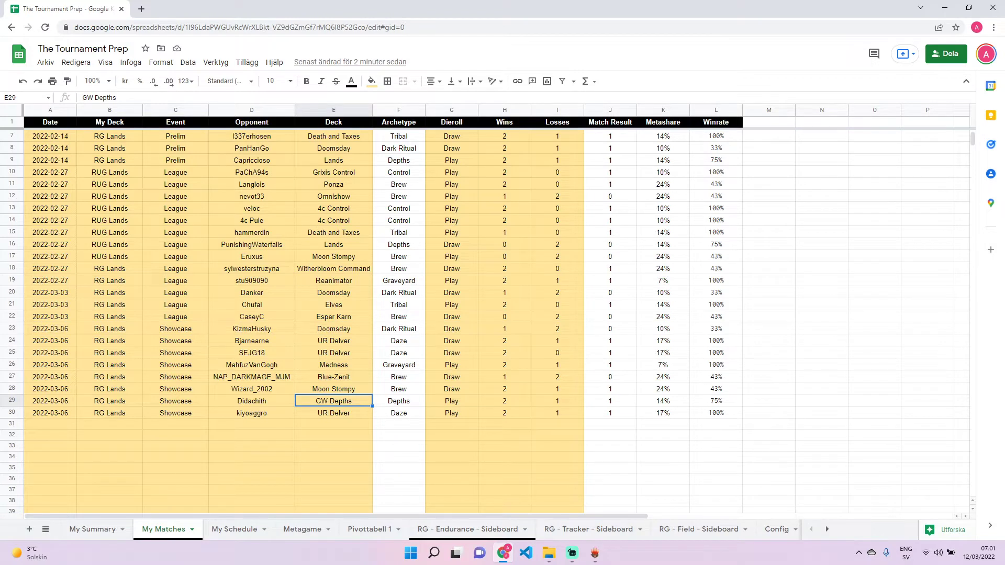
{"action": "key", "text": "Up"}
{"action": "key", "text": "Up"}
{"action": "key", "text": "Up"}
{"action": "key", "text": "Up"}
{"action": "key", "text": "Up"}
{"action": "key", "text": "Up"}
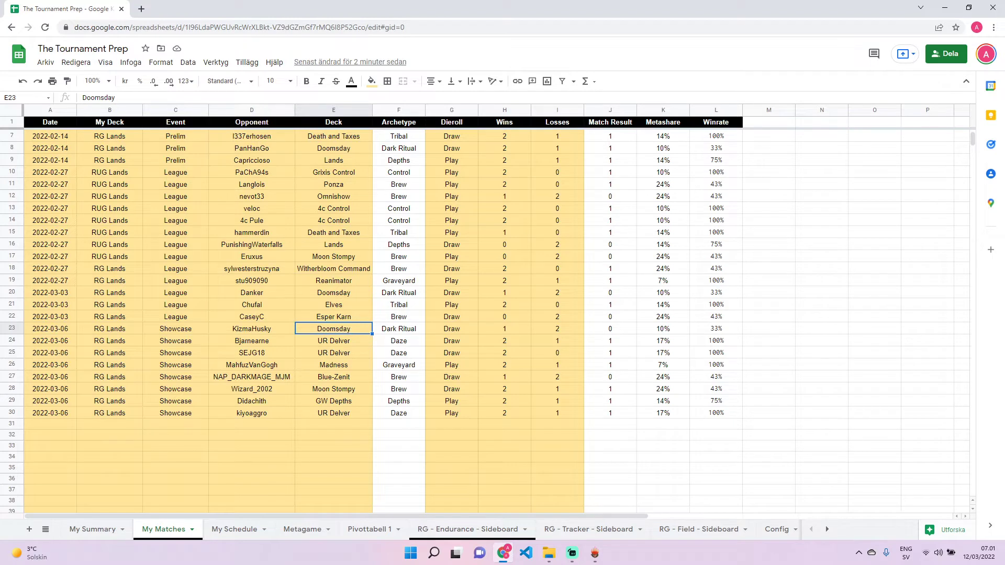
Step: Examine the archetype and result cells of the Showcase match against Doomsday in row 23
{"action": "key", "text": "Right"}
{"action": "key", "text": "Right"}
{"action": "key", "text": "Right"}
{"action": "key", "text": "Right"}
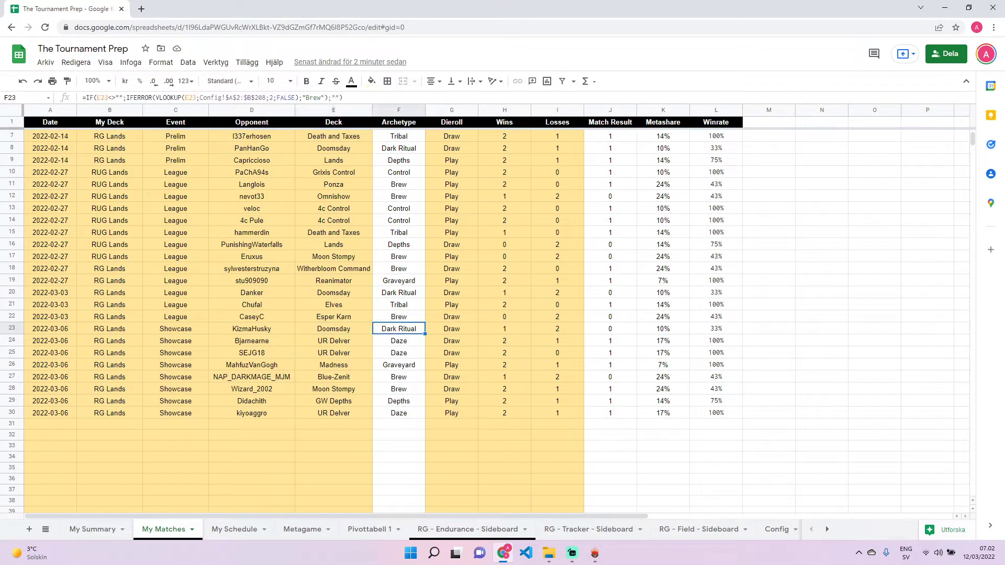
{"action": "key", "text": "Left"}
{"action": "key", "text": "Left"}
{"action": "key", "text": "Left"}
{"action": "key", "text": "Left"}
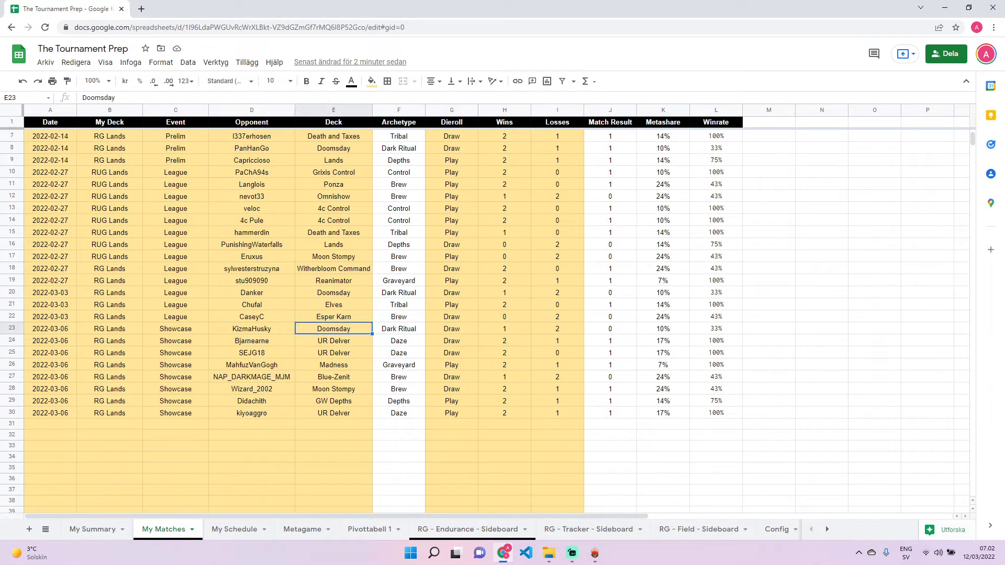
{"action": "key", "text": "Right"}
{"action": "key", "text": "Right"}
{"action": "key", "text": "Right"}
{"action": "key", "text": "Left"}
{"action": "key", "text": "Left"}
{"action": "key", "text": "Left"}
Step: Review the decks of the remaining Showcase matches in rows 24 to 30, returning to the Blue-Zenit match
{"action": "key", "text": "Down"}
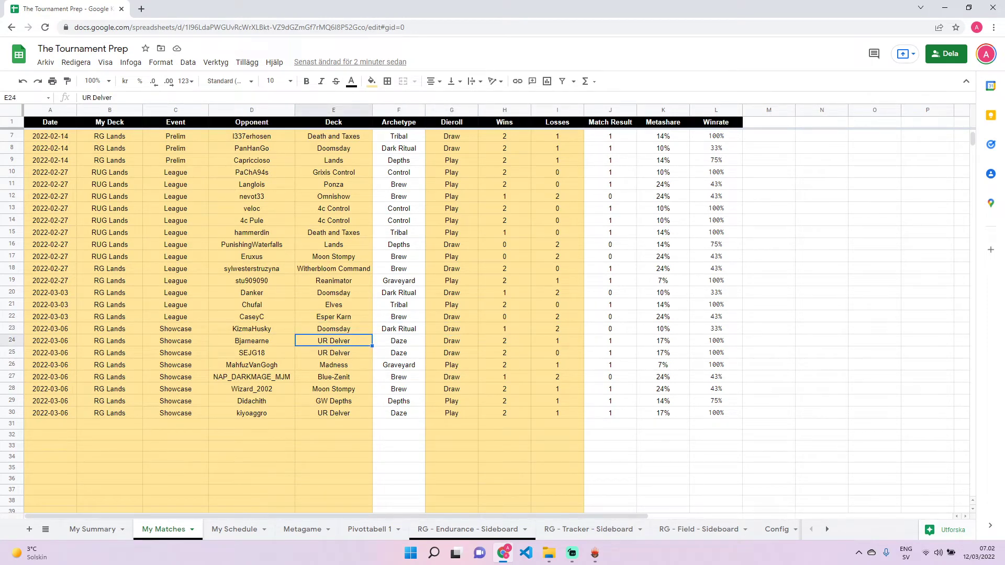
{"action": "key", "text": "Down"}
{"action": "key", "text": "Down"}
{"action": "key", "text": "Down"}
{"action": "key", "text": "Down"}
{"action": "key", "text": "Down"}
{"action": "key", "text": "Down"}
{"action": "key", "text": "Up"}
{"action": "key", "text": "Up"}
{"action": "key", "text": "Up"}
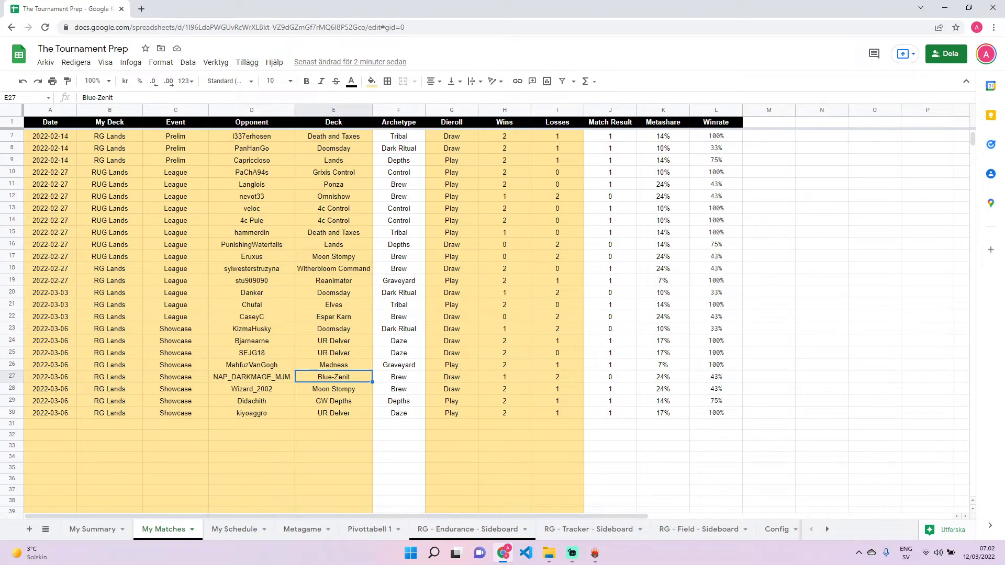
Step: Select all the Showcase opponents' decks in the Deck column, E23:E30
{"action": "key", "text": "Down"}
{"action": "key", "text": "Down"}
{"action": "key", "text": "Down"}
{"action": "key", "text": "shift+Up"}
{"action": "key", "text": "shift+Up"}
{"action": "key", "text": "shift+Up"}
{"action": "key", "text": "shift+Up"}
{"action": "key", "text": "shift+Up"}
{"action": "key", "text": "shift+Up"}
{"action": "key", "text": "shift+Up"}
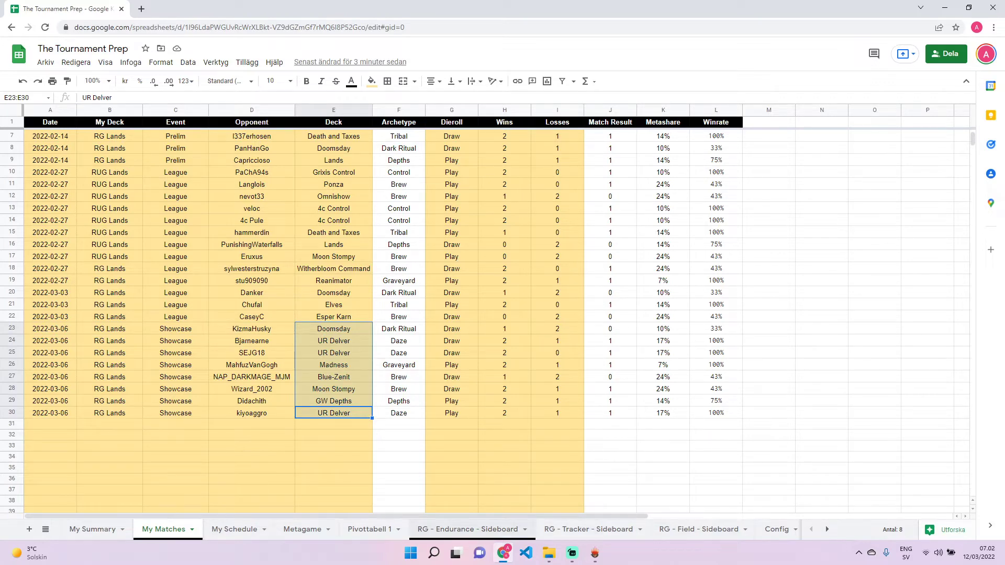
Step: Enter the heading "Jarvis Tips" in cell K7 of the My Schedule sheet, beside the Goals notes
{"action": "key", "text": "ctrl+shift+Page_Down"}
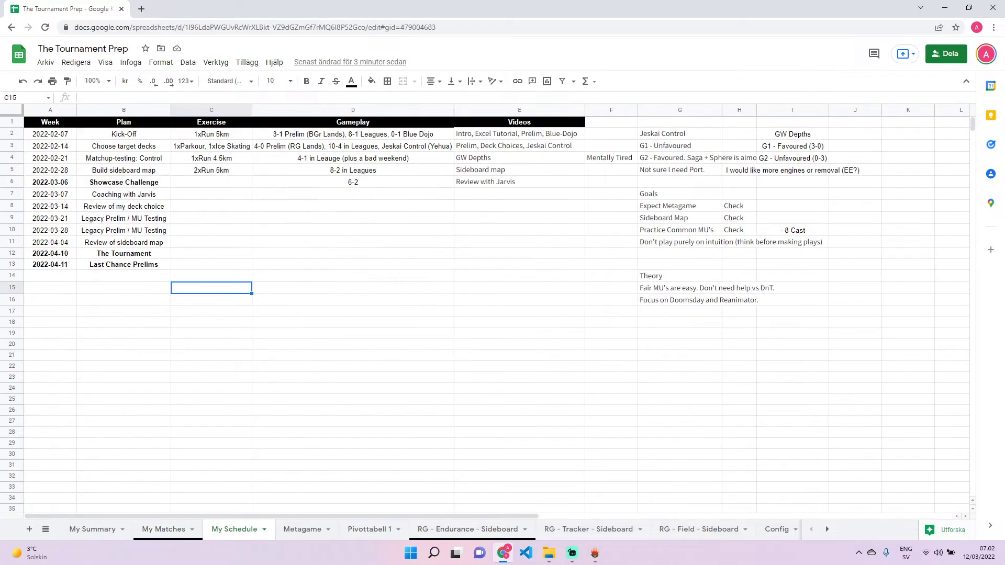
{"action": "left_click", "coordinate": [519, 182]}
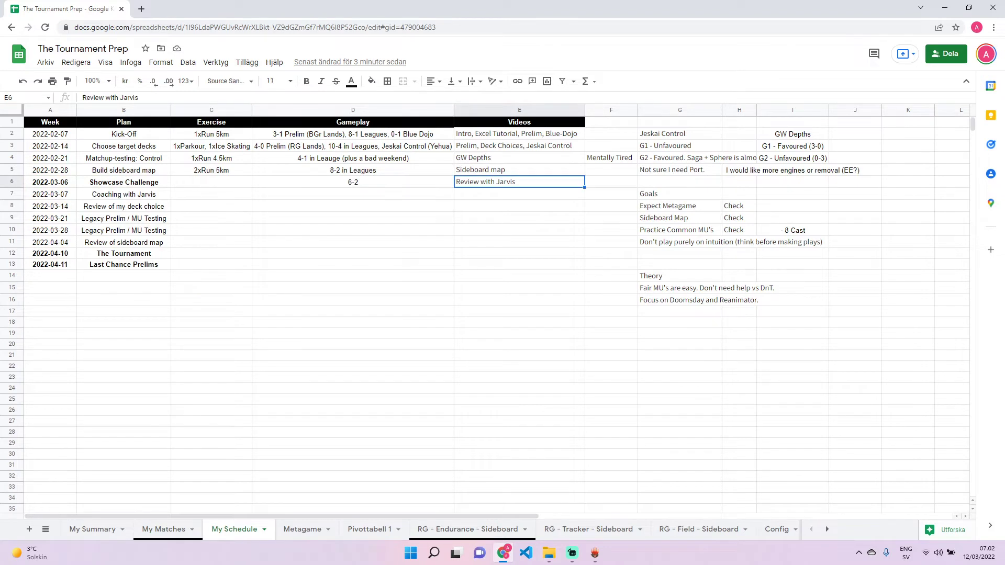
{"action": "key", "text": "Right"}
{"action": "key", "text": "Right"}
{"action": "key", "text": "Down"}
{"action": "key", "text": "Down"}
{"action": "key", "text": "Down"}
{"action": "key", "text": "Down"}
{"action": "key", "text": "Down"}
{"action": "key", "text": "Down"}
{"action": "key", "text": "Down"}
{"action": "key", "text": "Down"}
{"action": "key", "text": "Down"}
{"action": "key", "text": "Down"}
{"action": "key", "text": "Down"}
{"action": "key", "text": "Down"}
{"action": "key", "text": "Down"}
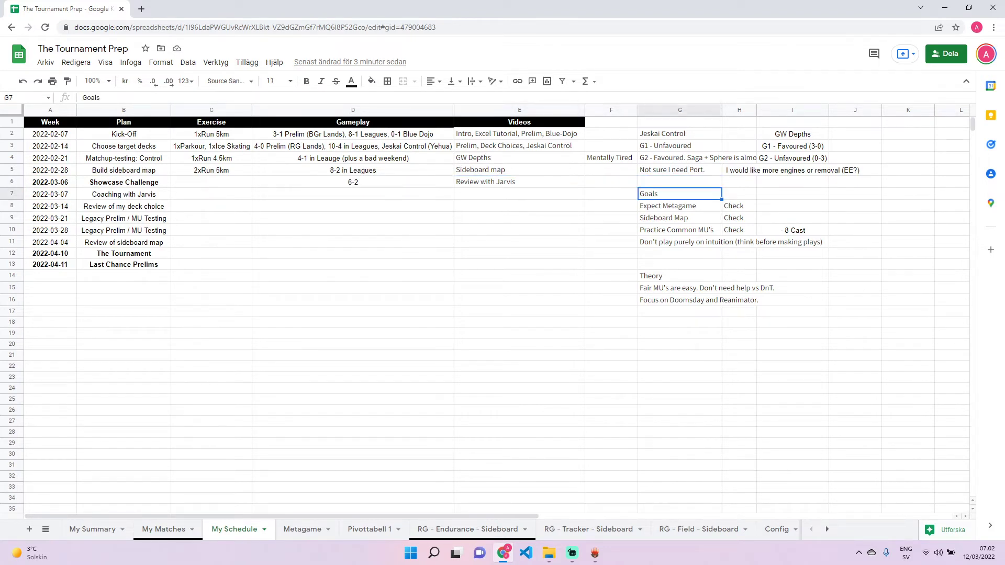
{"action": "key", "text": "Right"}
{"action": "key", "text": "Right"}
{"action": "key", "text": "Right"}
{"action": "key", "text": "Right"}
{"action": "key", "text": "Right"}
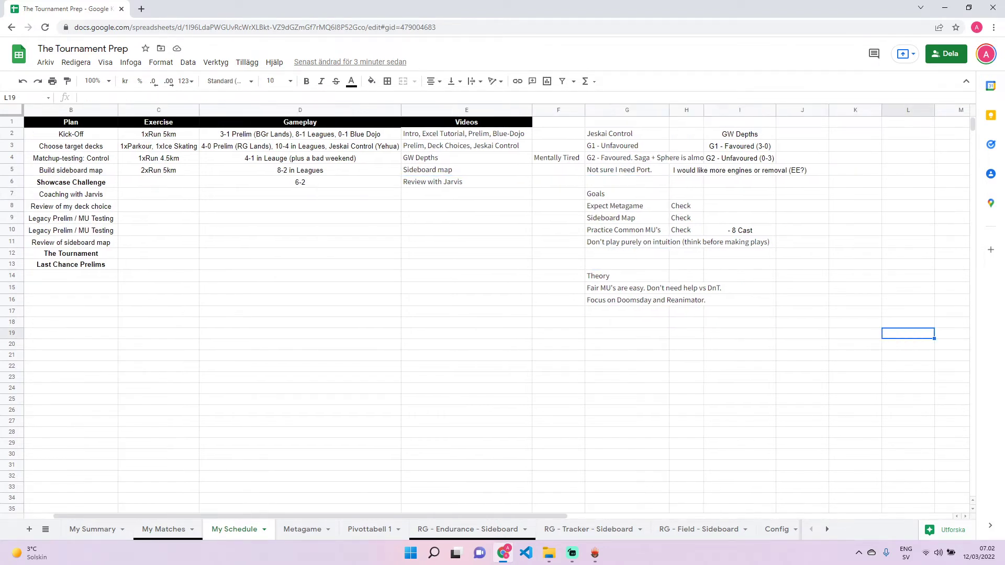
{"action": "key", "text": "Up"}
{"action": "key", "text": "Up"}
{"action": "key", "text": "Up"}
{"action": "key", "text": "Up"}
{"action": "key", "text": "Up"}
{"action": "key", "text": "Up"}
{"action": "key", "text": "Up"}
{"action": "key", "text": "Up"}
{"action": "key", "text": "Up"}
{"action": "key", "text": "Left"}
{"action": "key", "text": "Left"}
{"action": "key", "text": "Up"}
{"action": "key", "text": "Up"}
{"action": "key", "text": "Up"}
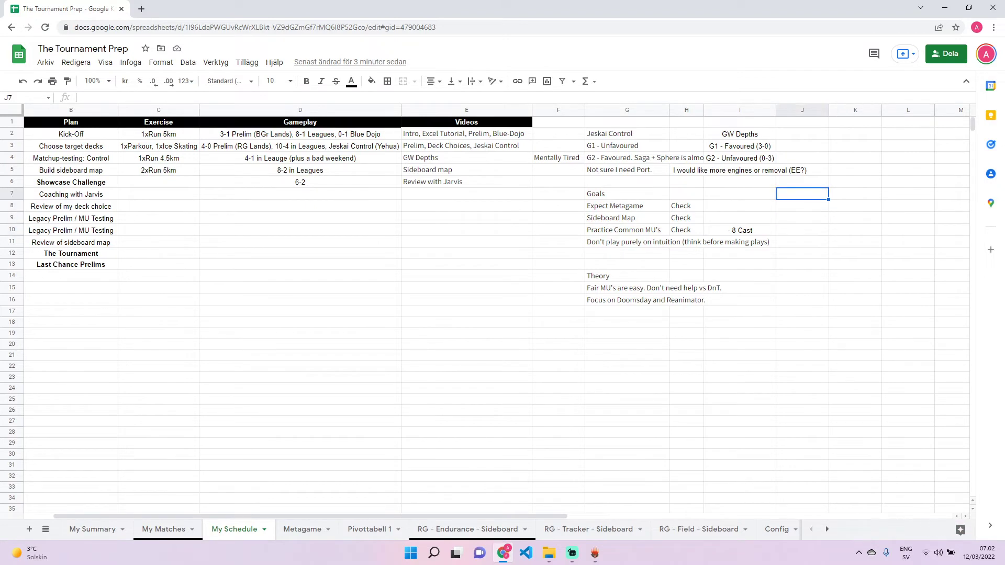
{"action": "key", "text": "Right"}
{"action": "type", "text": "Jarvis Tips"}
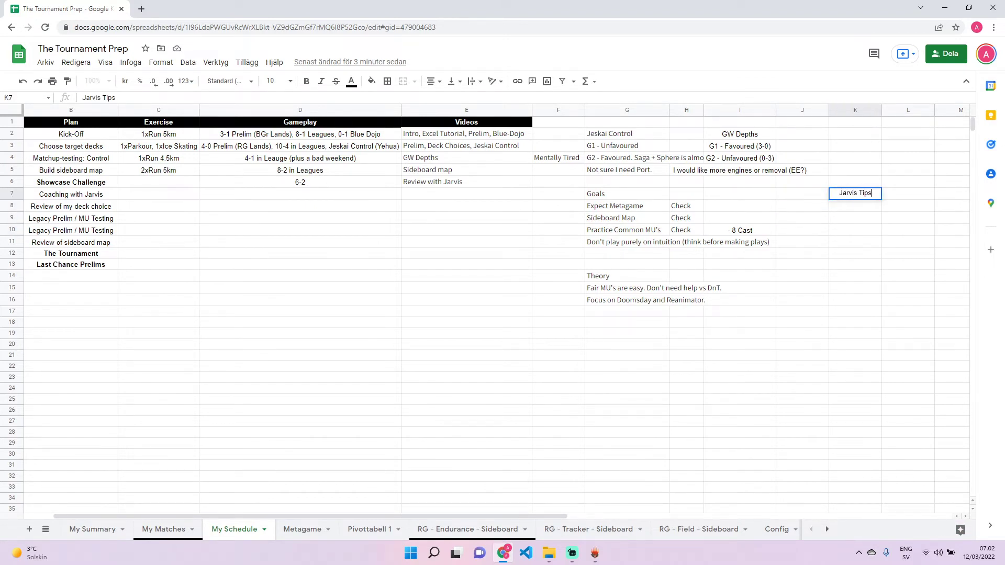
{"action": "key", "text": "Return"}
Step: Enter "Don't underestimate my opponent" in K8 below the tips heading and left-align that cell
{"action": "type", "text": "D"}
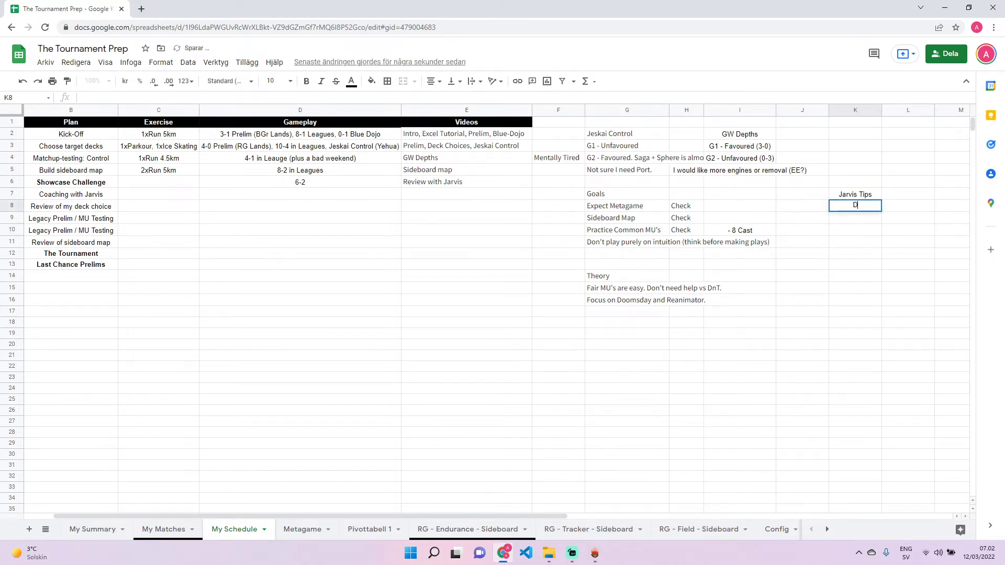
{"action": "type", "text": "on't underestima"}
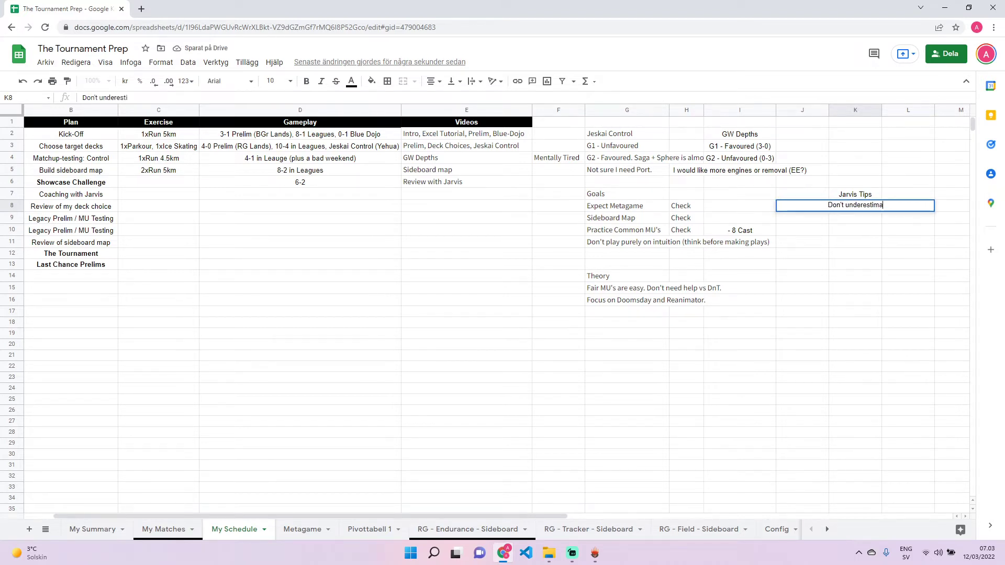
{"action": "type", "text": "te my opponent"}
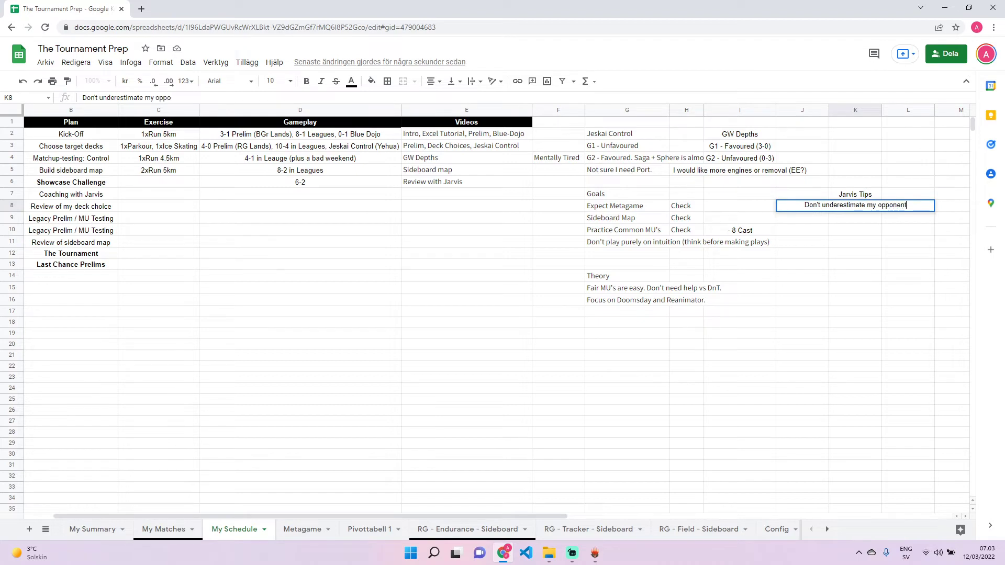
{"action": "key", "text": "Return"}
{"action": "left_click", "coordinate": [855, 206]}
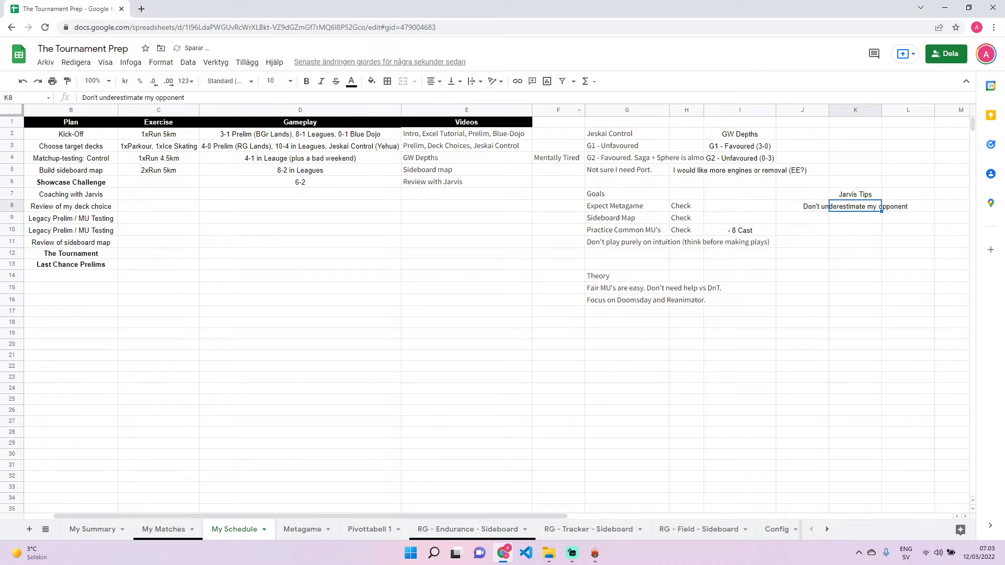
{"action": "left_click", "coordinate": [433, 82]}
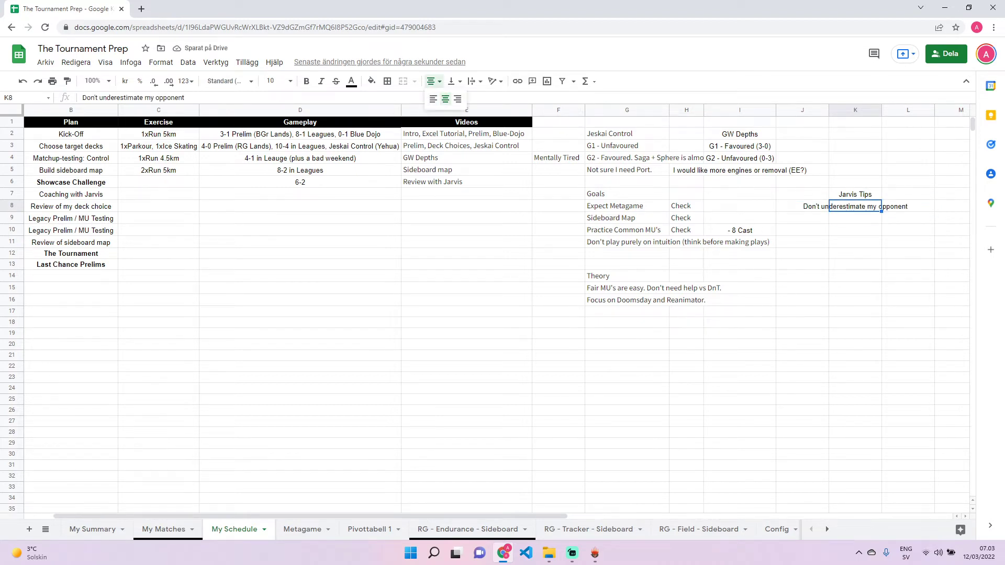
{"action": "left_click", "coordinate": [433, 98]}
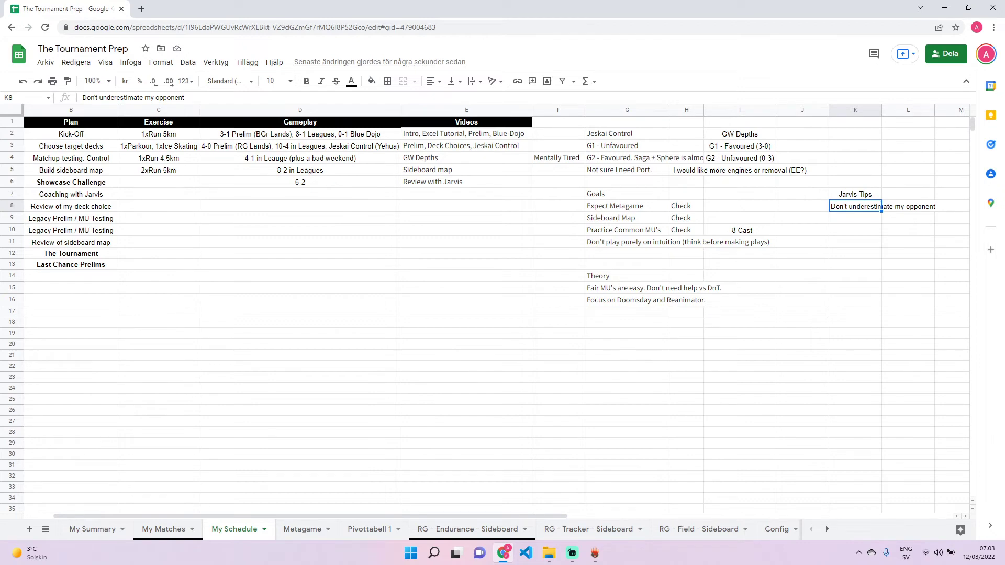
{"action": "left_click", "coordinate": [882, 206]}
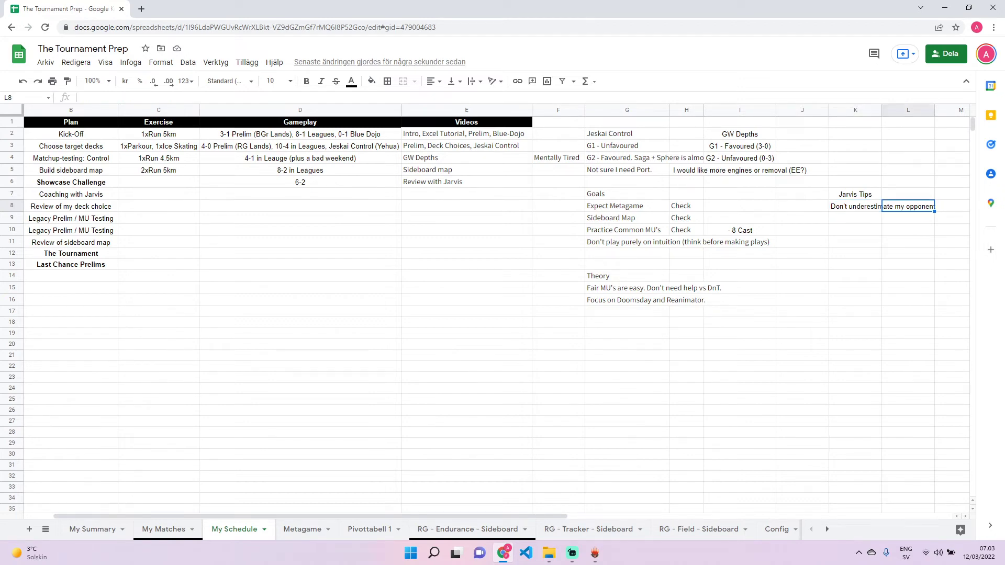
{"action": "left_click", "coordinate": [881, 206]}
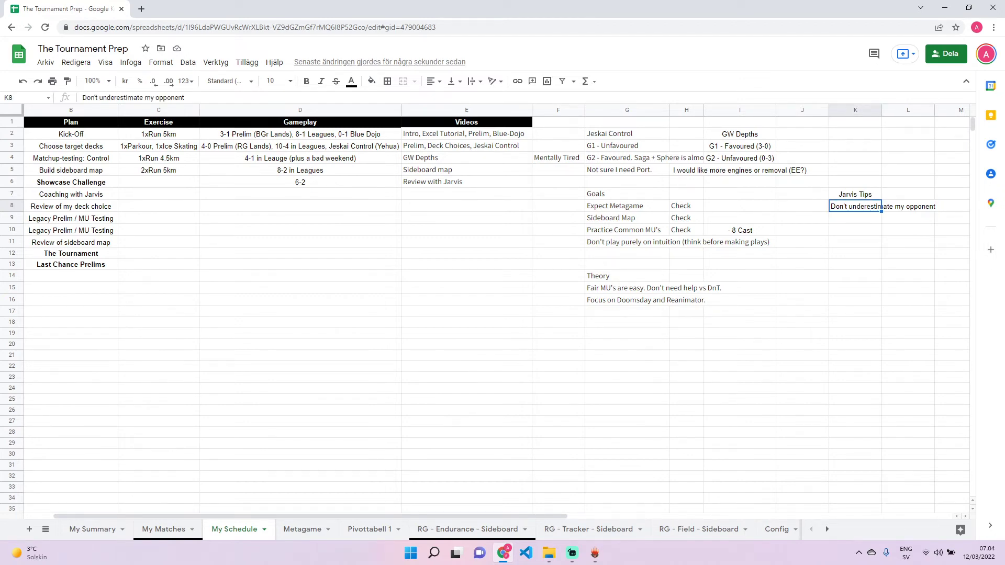
{"action": "left_click", "coordinate": [882, 207]}
{"action": "left_click", "coordinate": [881, 206]}
Step: Add the tip "Stop up and think" in K9 under the first tip
{"action": "key", "text": "Return"}
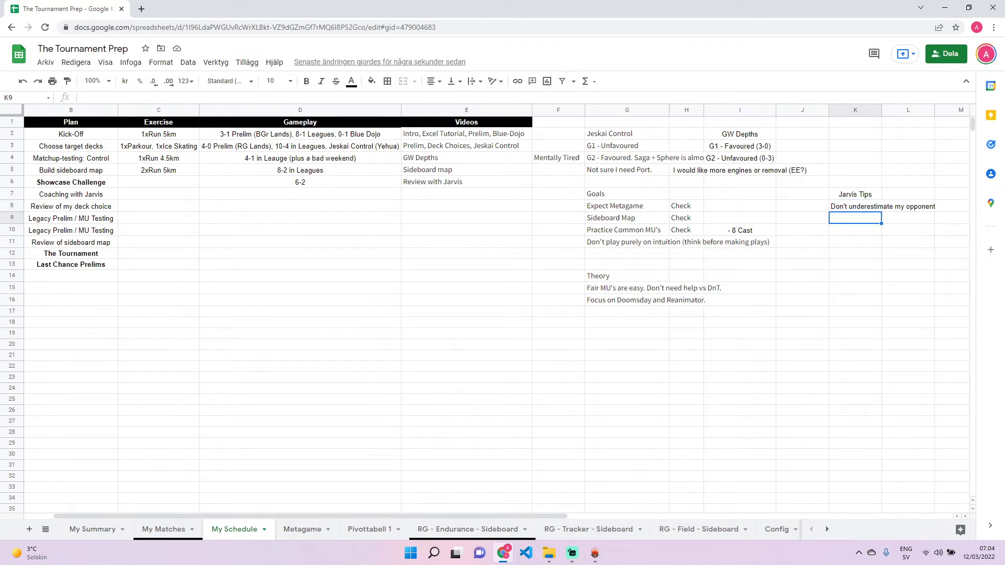
{"action": "type", "text": "Stop up and"}
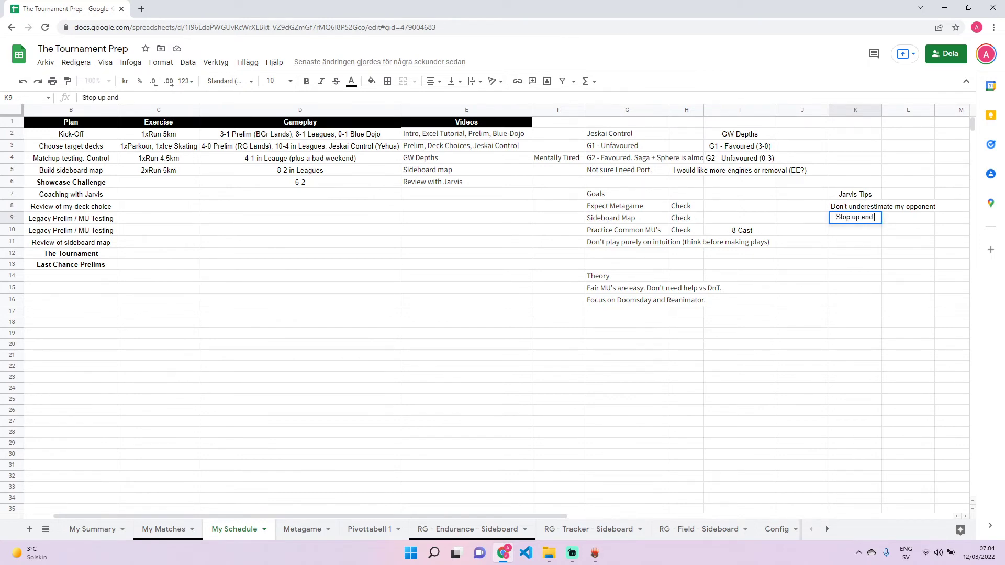
{"action": "type", "text": " think"}
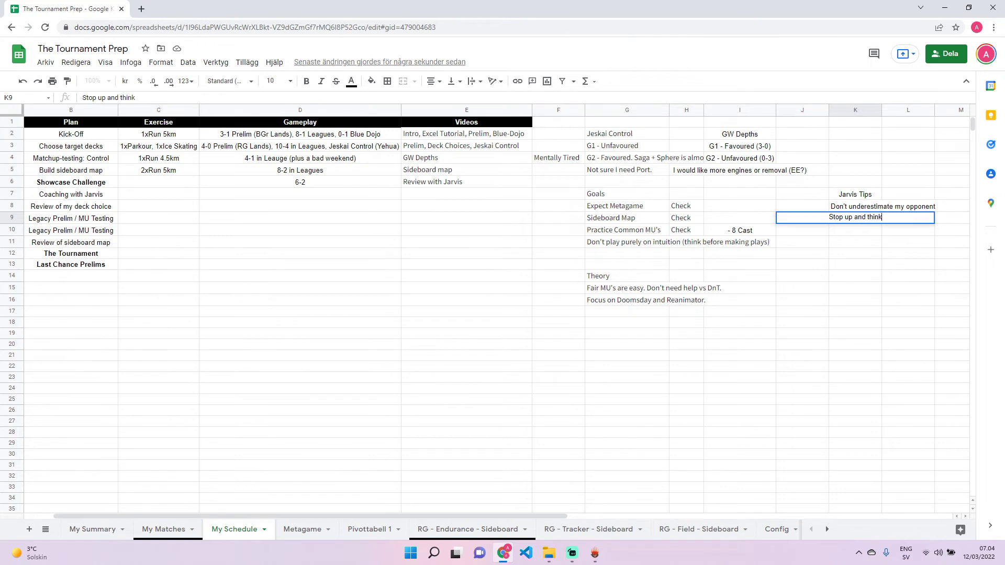
{"action": "key", "text": "Return"}
{"action": "key", "text": "Up"}
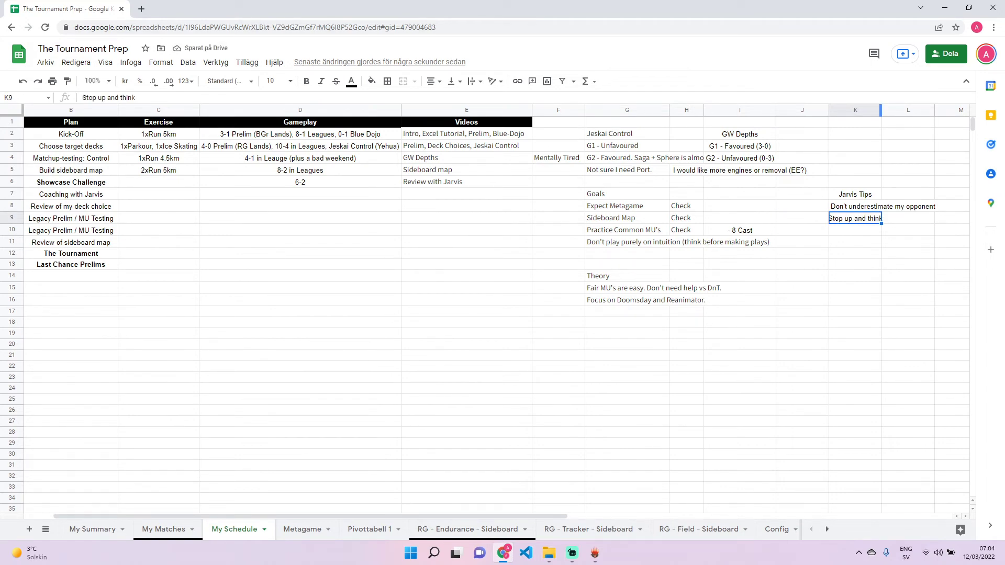
Step: Widen column K slightly and add "Say it out loud (what has changed)" in L9 beside the "Stop up and think" tip
{"action": "left_click_drag", "start_coordinate": [880, 110], "coordinate": [890, 110]}
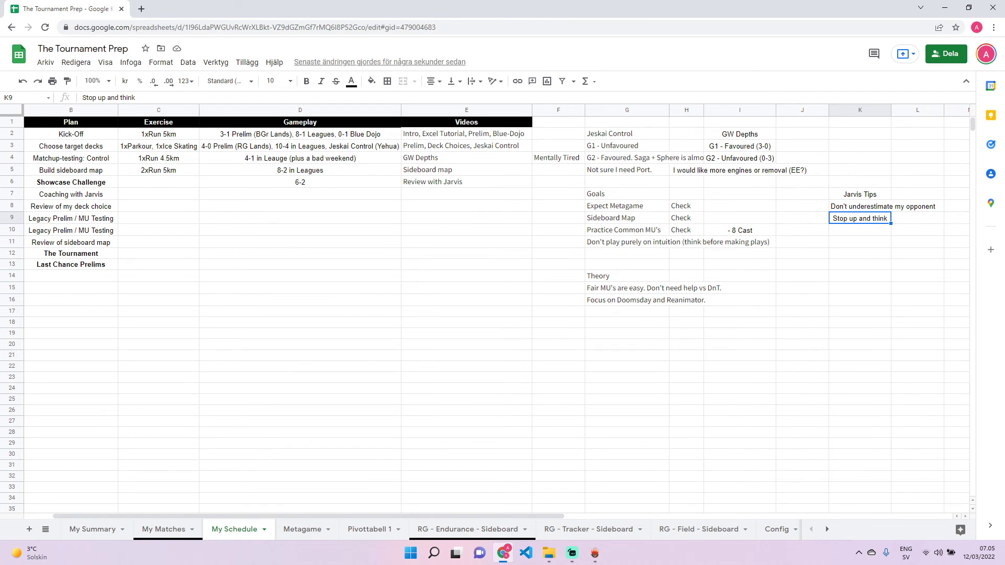
{"action": "left_click", "coordinate": [917, 217]}
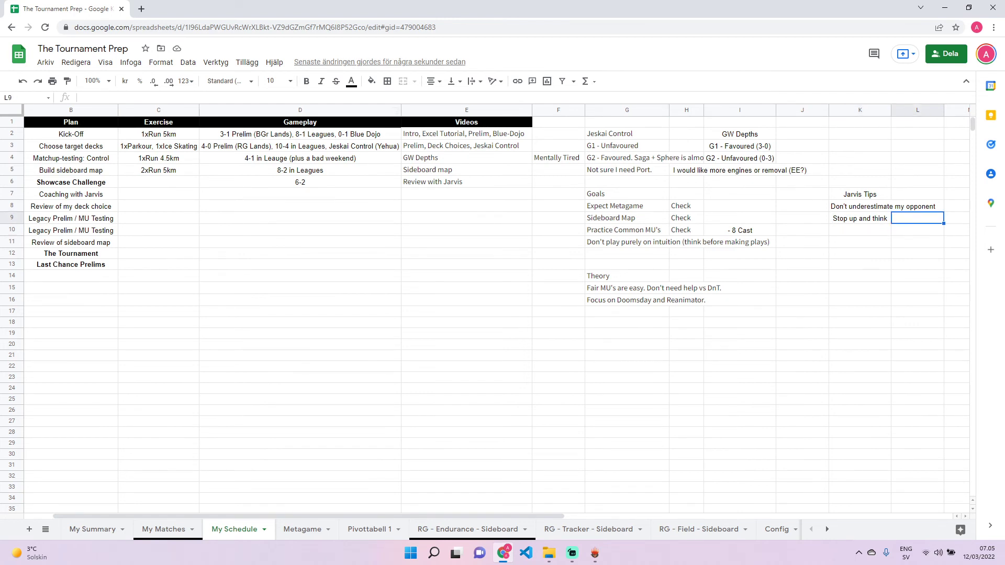
{"action": "type", "text": "Say it out loud (wah"}
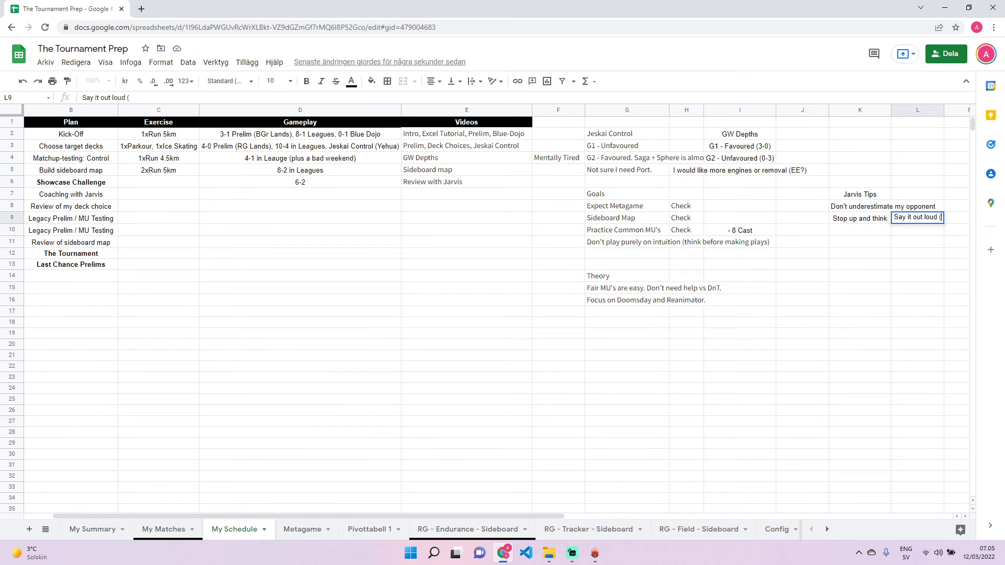
{"action": "key", "text": "BackSpace"}
{"action": "key", "text": "BackSpace"}
{"action": "type", "text": "hat has "}
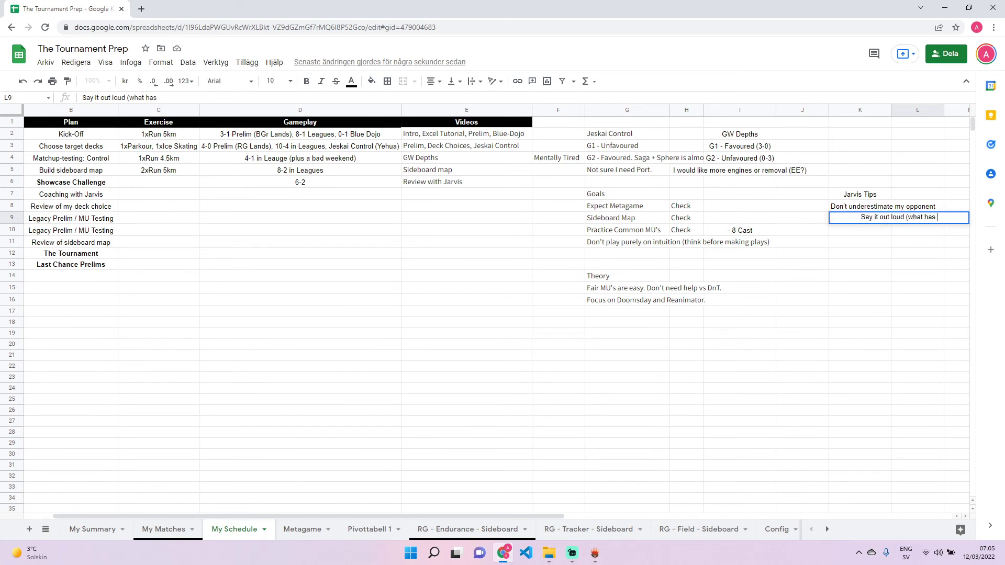
{"action": "type", "text": "changed)"}
{"action": "key", "text": "Return"}
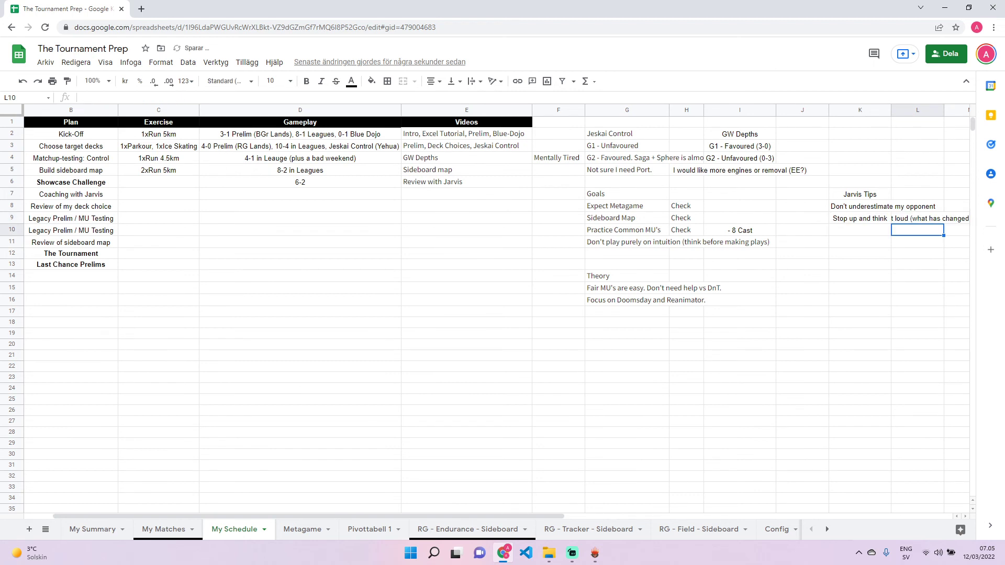
Step: Look over the recorded tips in column K, selecting the range K4:K17 around them
{"action": "left_click", "coordinate": [916, 219]}
{"action": "key", "text": "Left"}
{"action": "key", "text": "Up"}
{"action": "key", "text": "Down"}
{"action": "key", "text": "Down"}
{"action": "key", "text": "Up"}
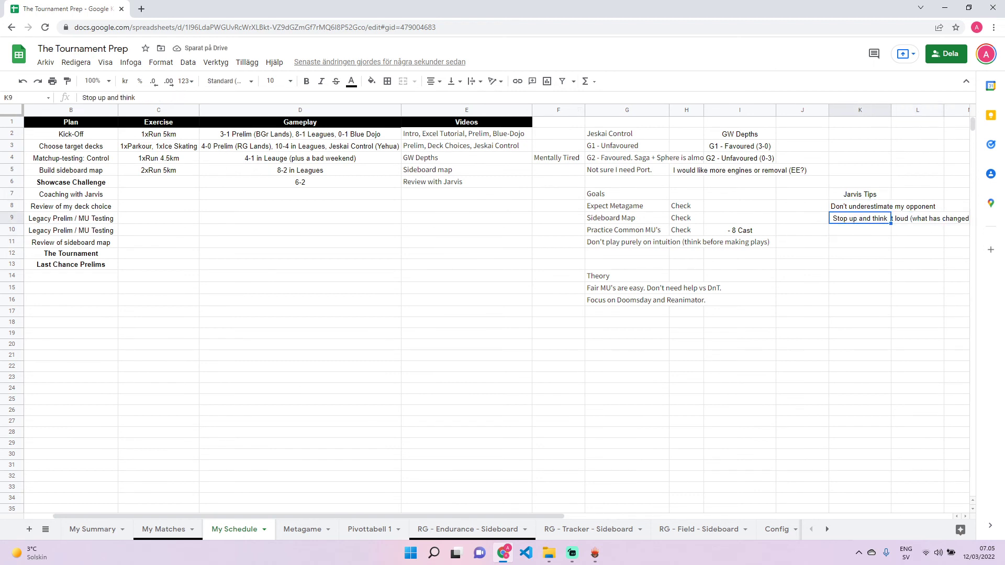
{"action": "key", "text": "Up"}
{"action": "key", "text": "Up"}
{"action": "left_click_drag", "start_coordinate": [859, 157], "coordinate": [859, 311]}
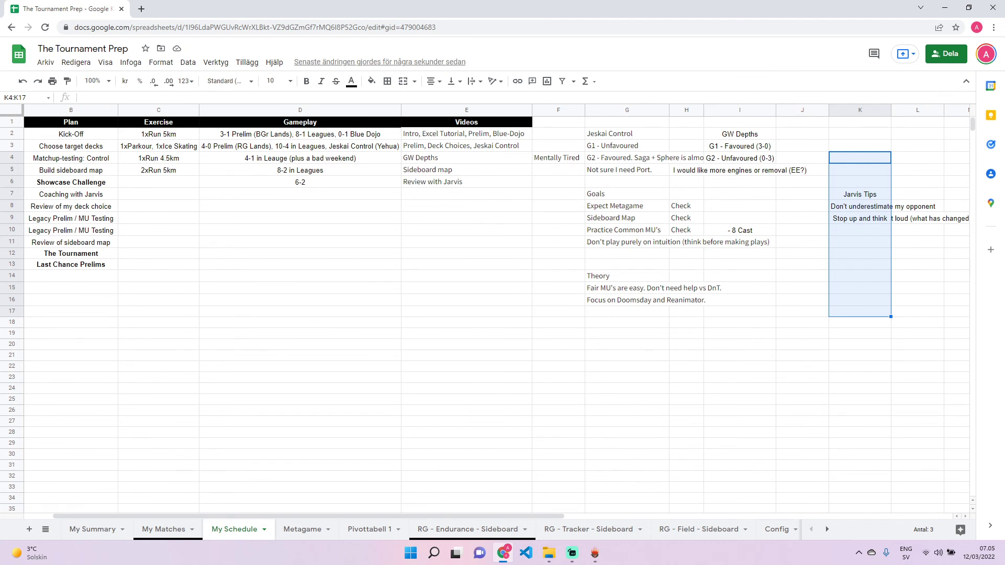
Step: Copy the "Review with Jarvis" entry from E6 into E7, the Videos cell of the coaching row
{"action": "left_click", "coordinate": [299, 181]}
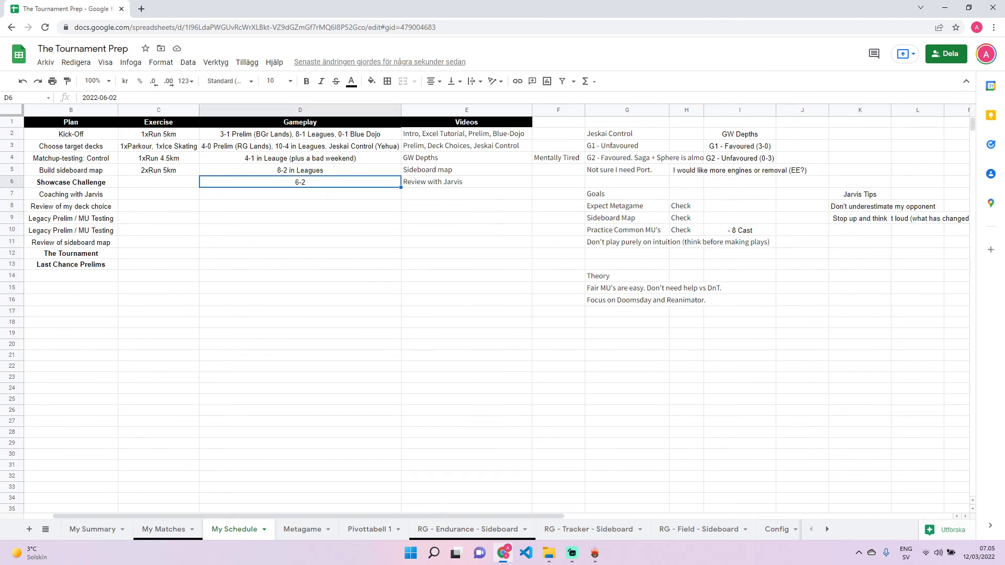
{"action": "left_click", "coordinate": [467, 181]}
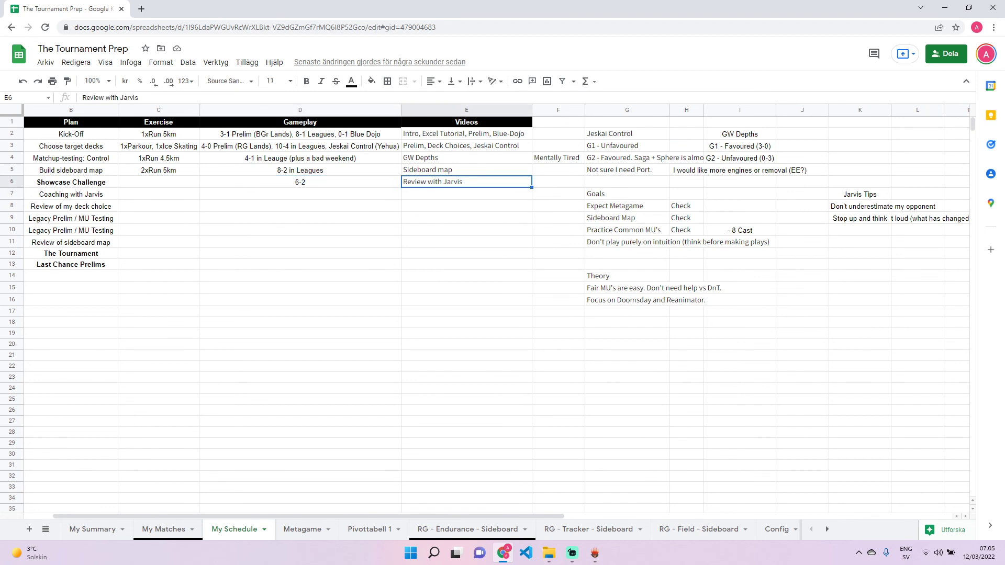
{"action": "key", "text": "ctrl+c"}
{"action": "left_click", "coordinate": [466, 193]}
{"action": "key", "text": "ctrl+v"}
Step: Check the coaching row's week date in A7 and clear the Videos entry of the Showcase Challenge row in E6
{"action": "left_click", "coordinate": [300, 194]}
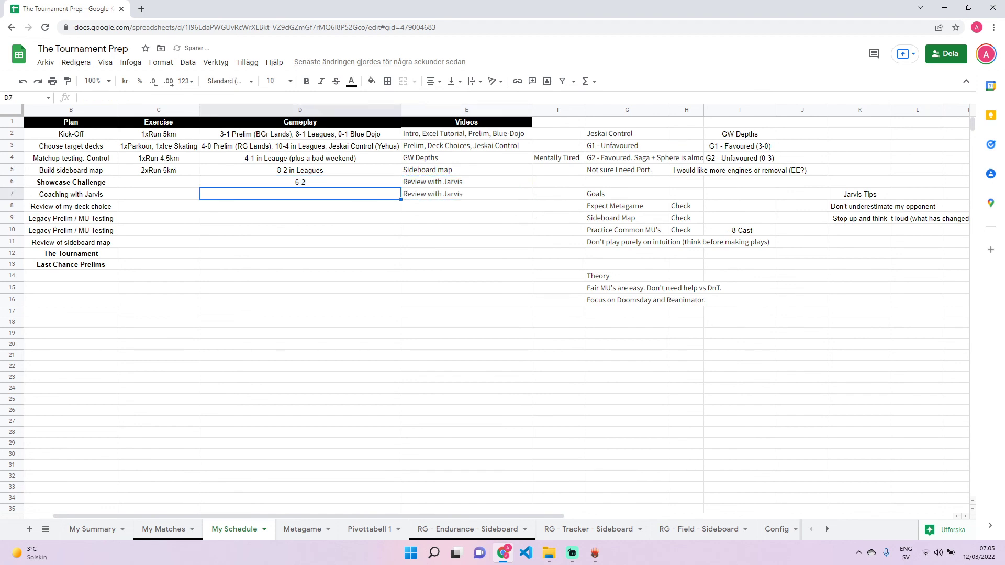
{"action": "key", "text": "Left"}
{"action": "key", "text": "Left"}
{"action": "key", "text": "Left"}
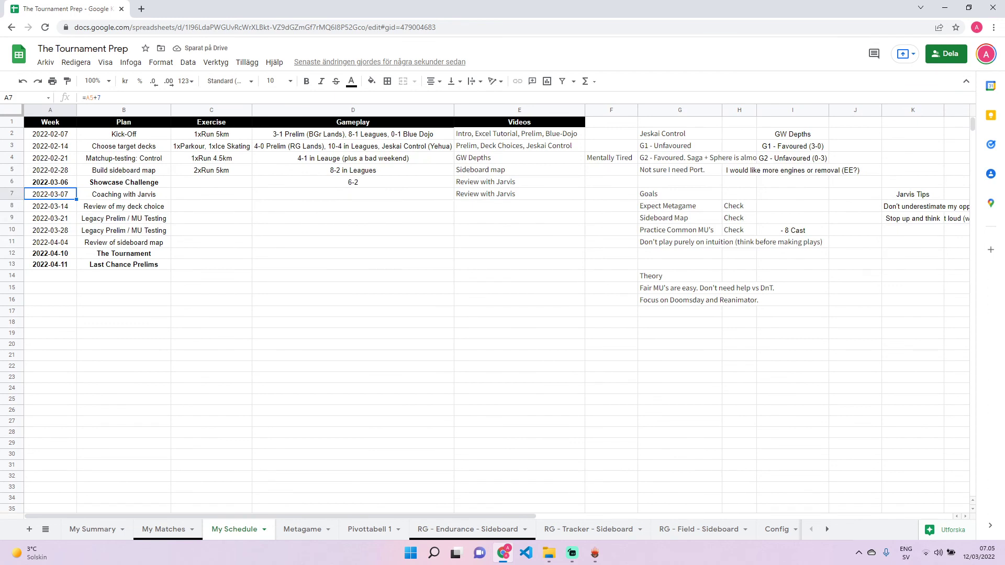
{"action": "key", "text": "Right"}
{"action": "key", "text": "Right"}
{"action": "key", "text": "Right"}
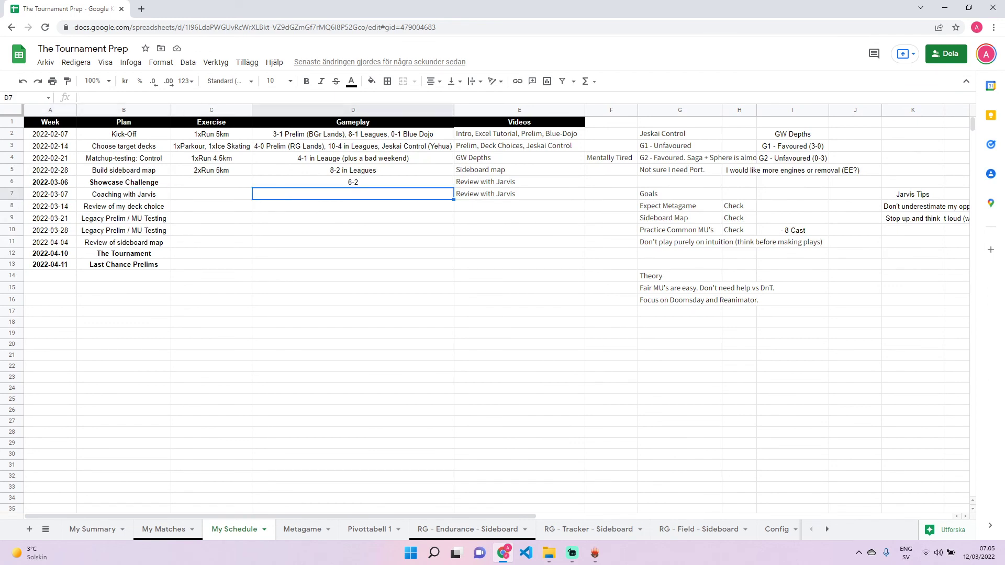
{"action": "key", "text": "Right"}
{"action": "key", "text": "Up"}
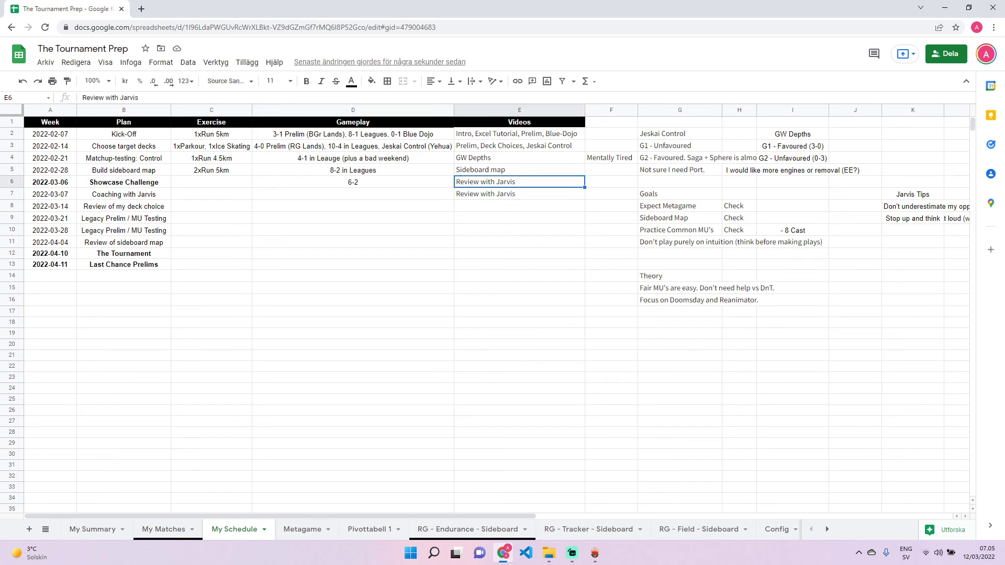
{"action": "key", "text": "Delete"}
{"action": "key", "text": "Left"}
{"action": "key", "text": "Down"}
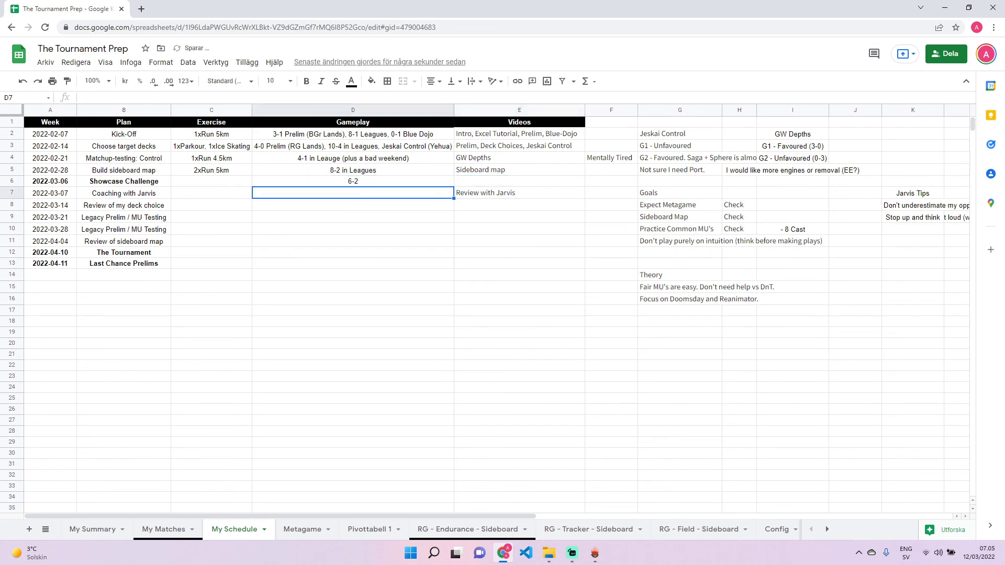